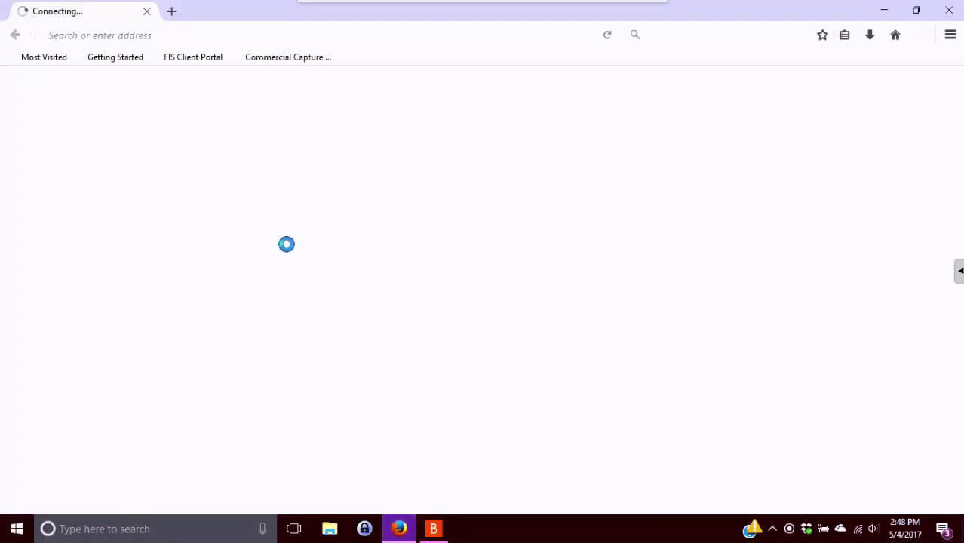
Log in to Commercial Capture Xpress with the account credentials, declining Firefox's offer to save them
click(304, 59)
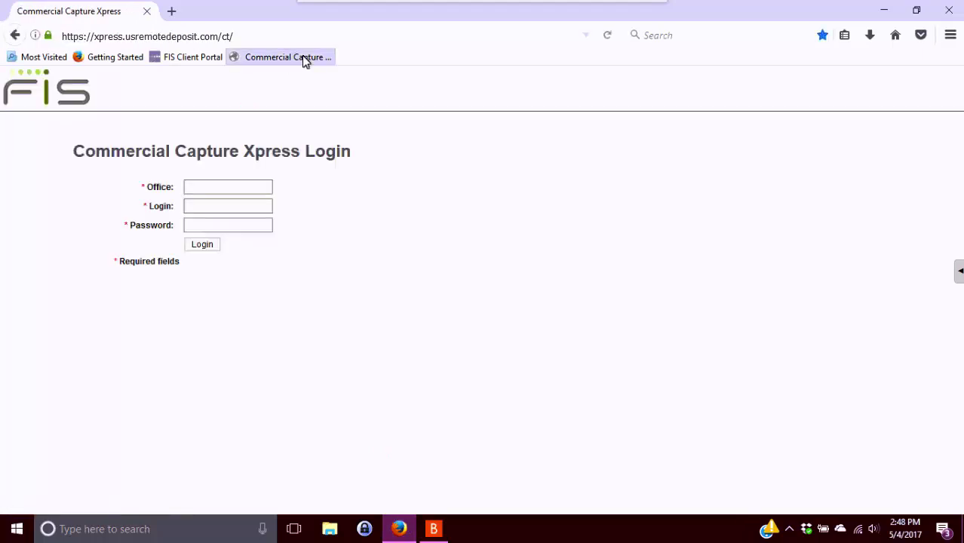
text(1200)
text(ShoesR)
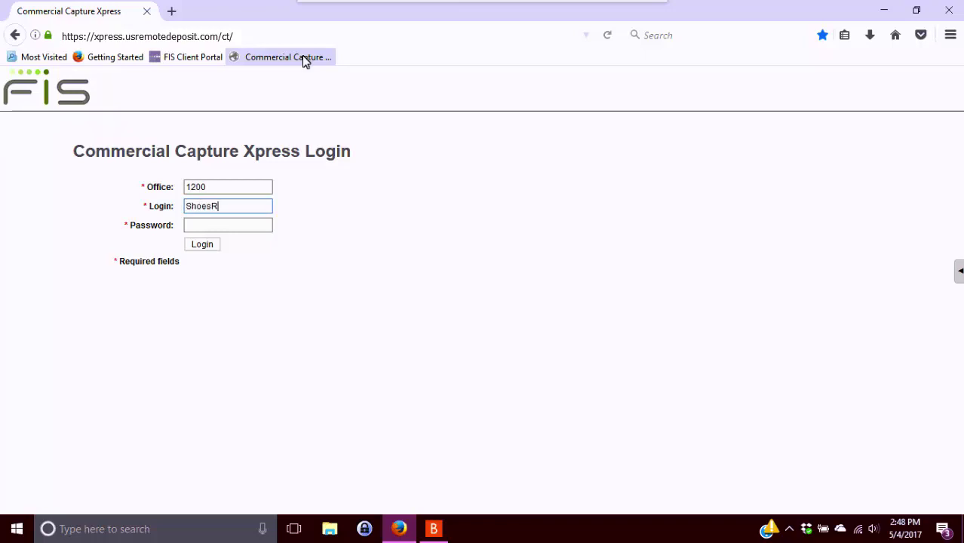
text(Us)
key(Tab)
text(******)
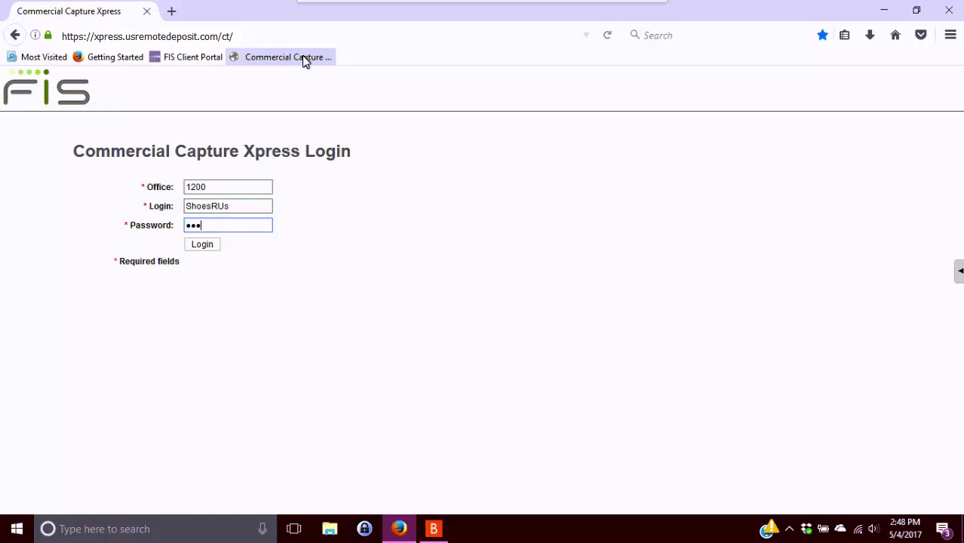
text(**)
key(Return)
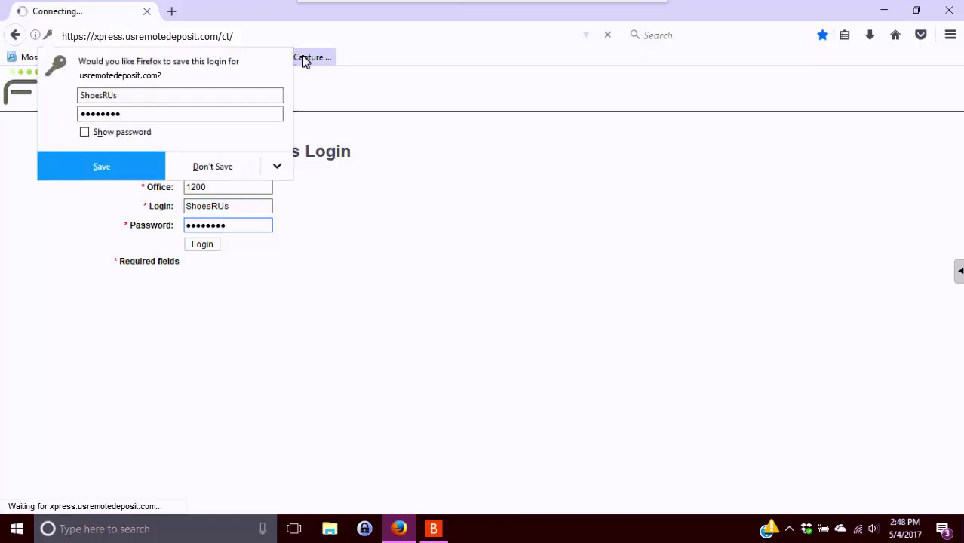
click(214, 166)
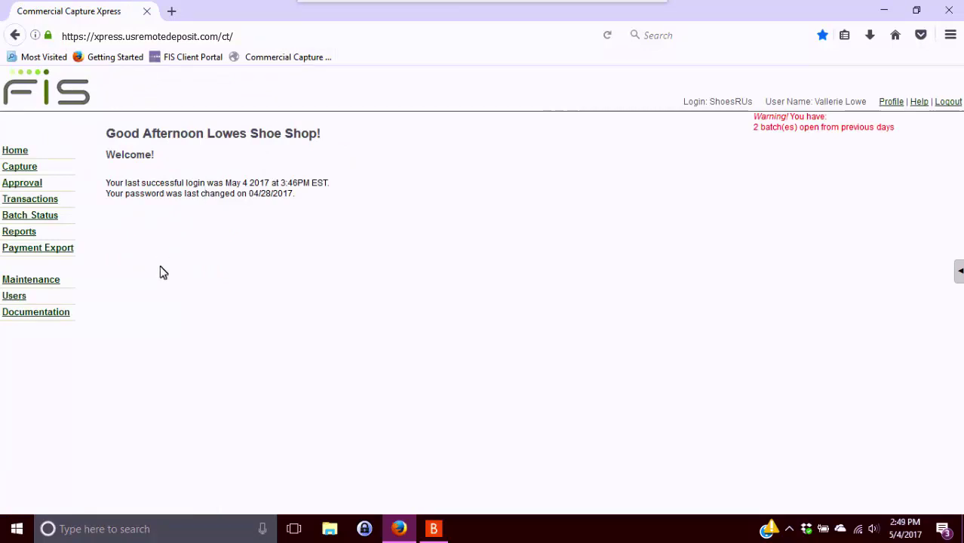
From Documentation, open the Panini scanner drivers page and request the Driver Installation package download
click(65, 316)
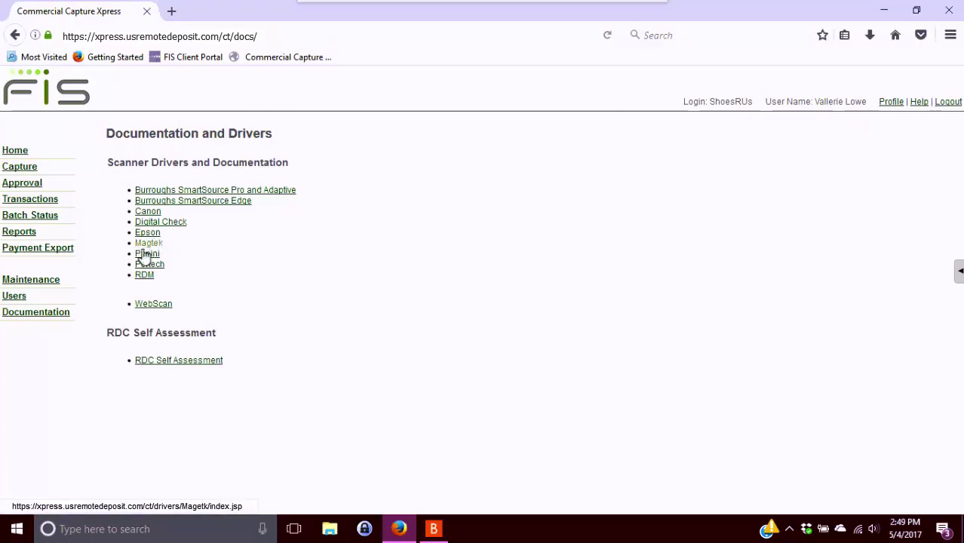
click(143, 255)
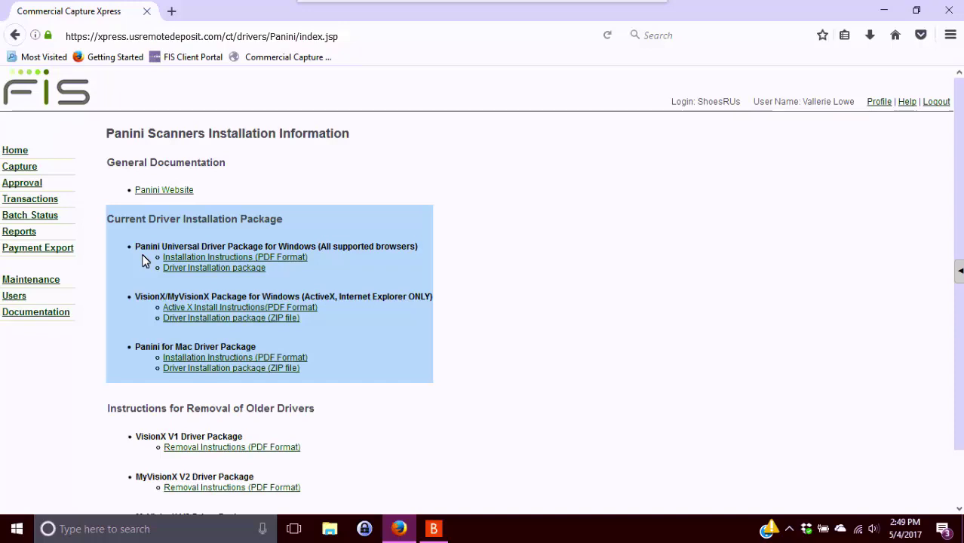
click(214, 270)
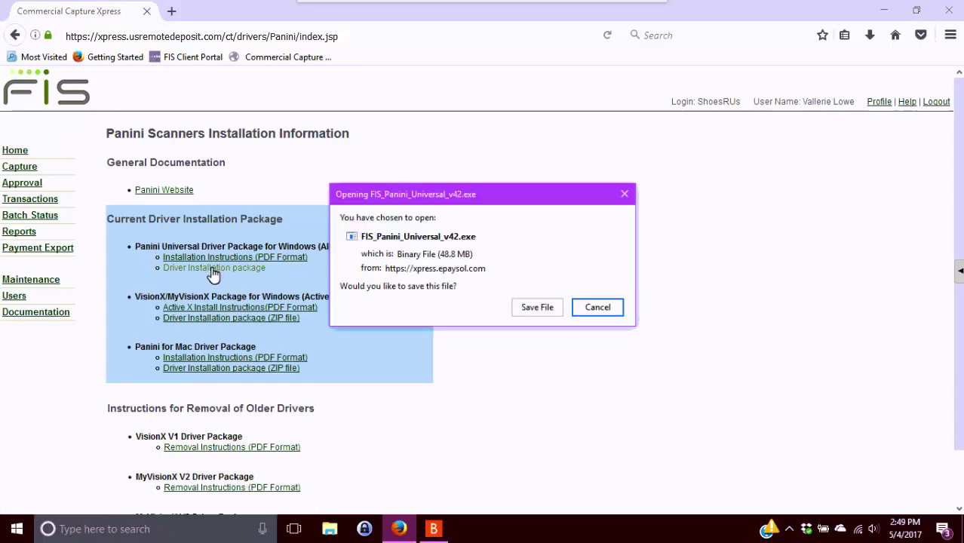
Save FIS_Panini_Universal_v42.exe and run it from Firefox's downloads list
click(534, 311)
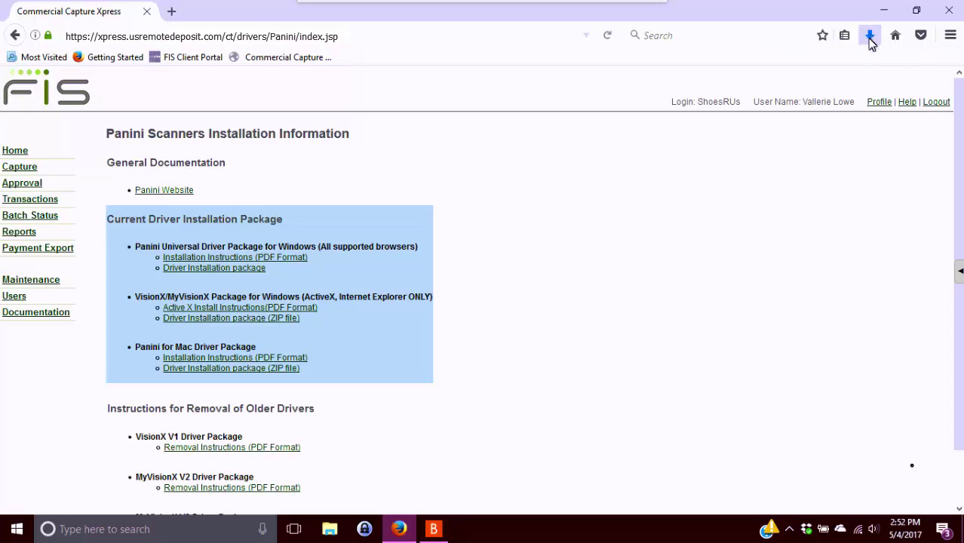
click(869, 38)
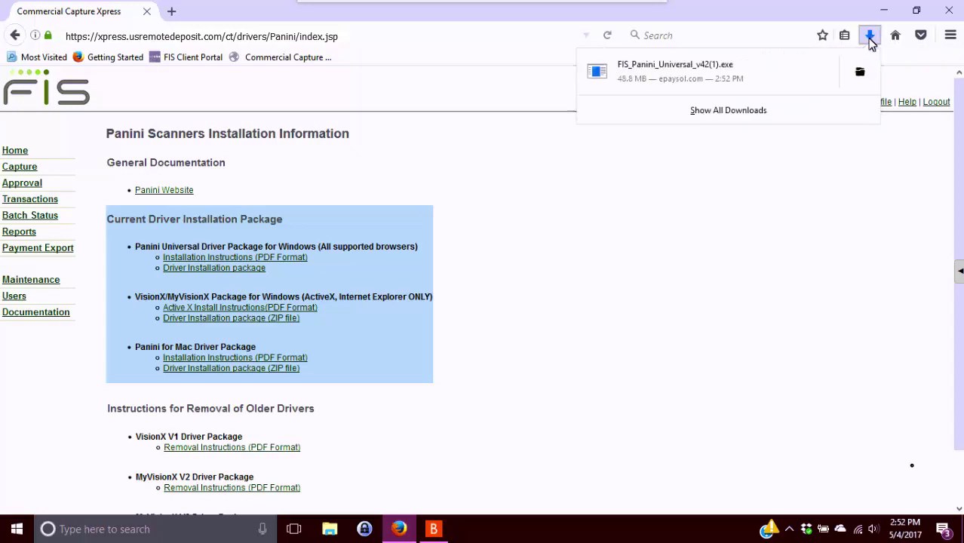
click(695, 88)
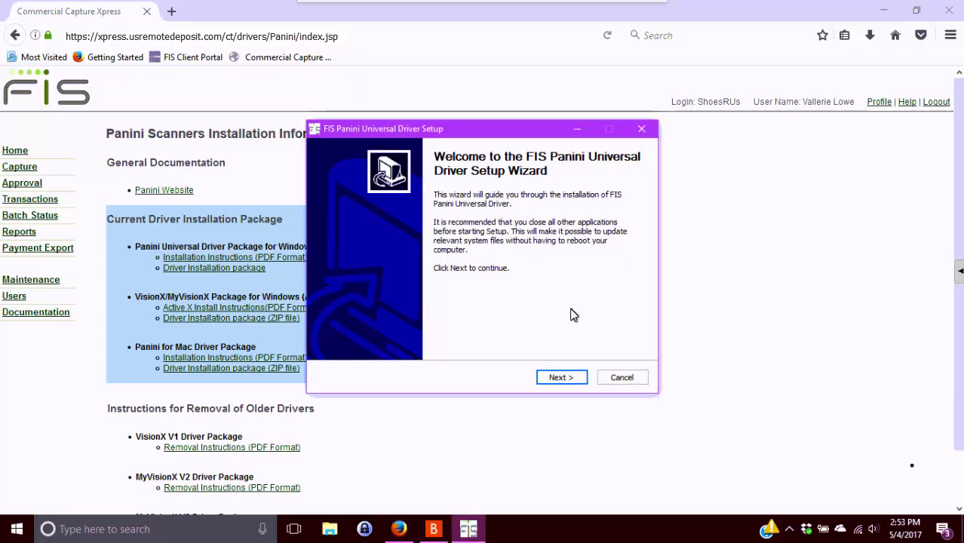
Accept the FIS driver license and install to the default destination folder
click(570, 378)
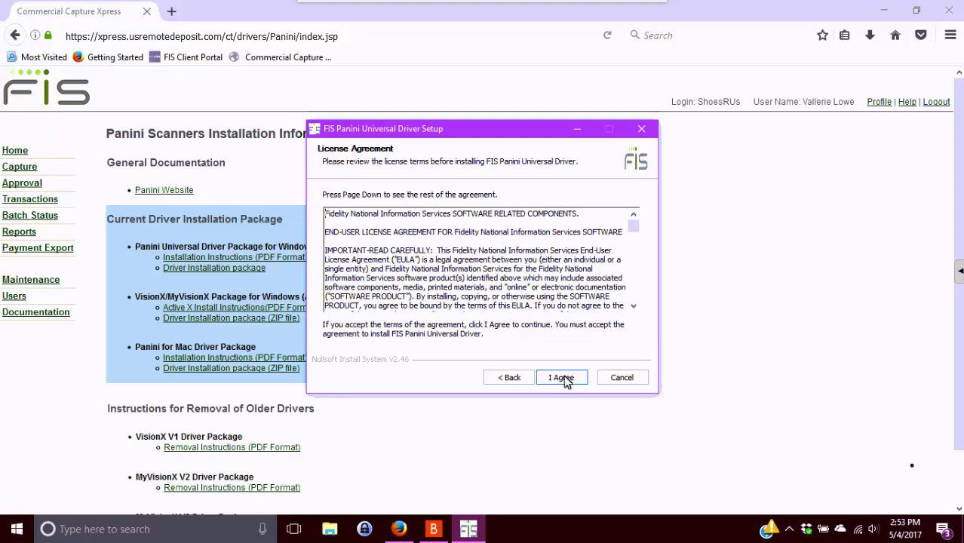
click(562, 378)
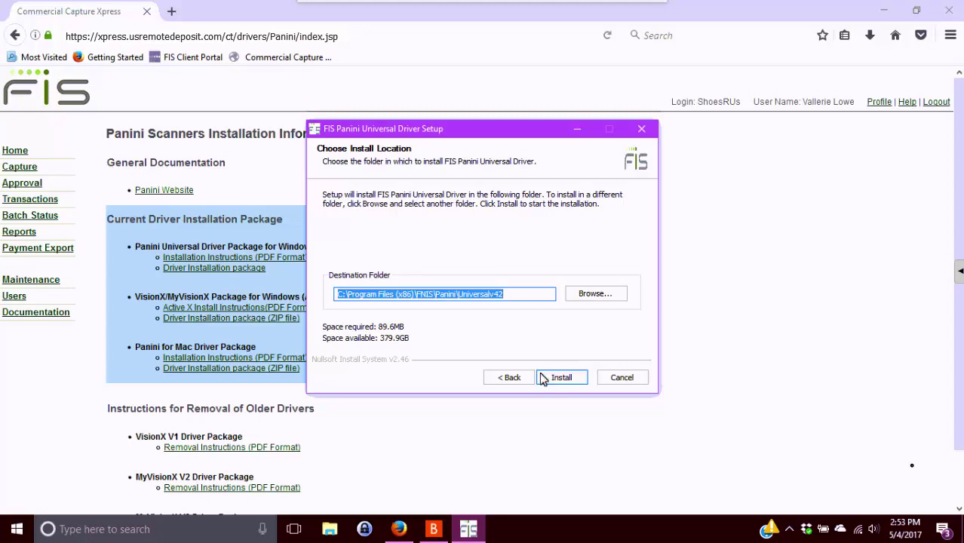
click(573, 378)
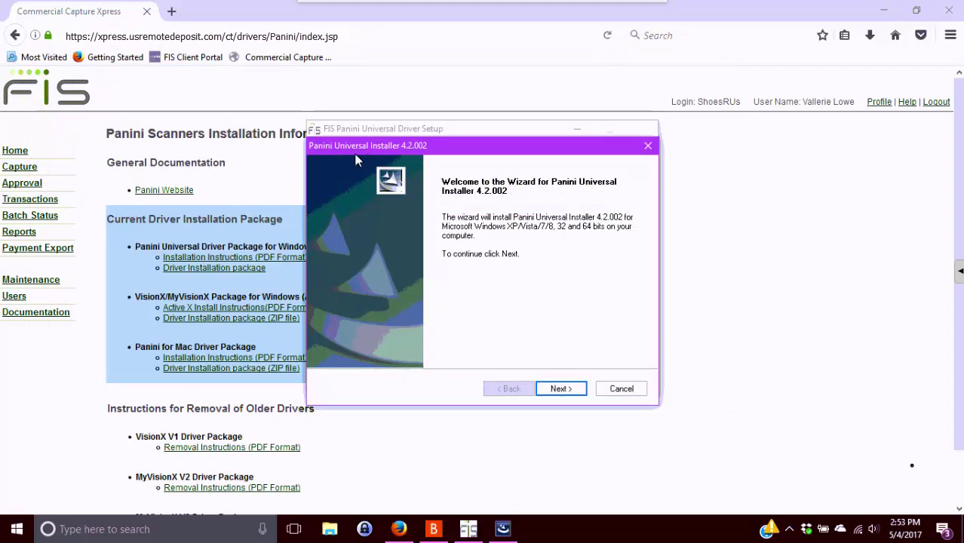
Accept the Panini license terms and keep the default C:\Program Files (x86)\Panini folder
drag(436, 147, 615, 161)
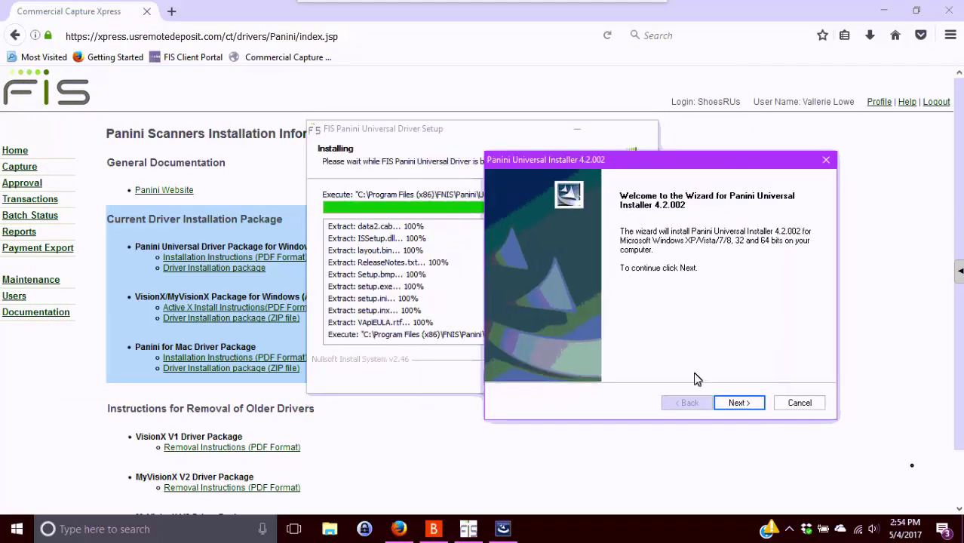
click(740, 405)
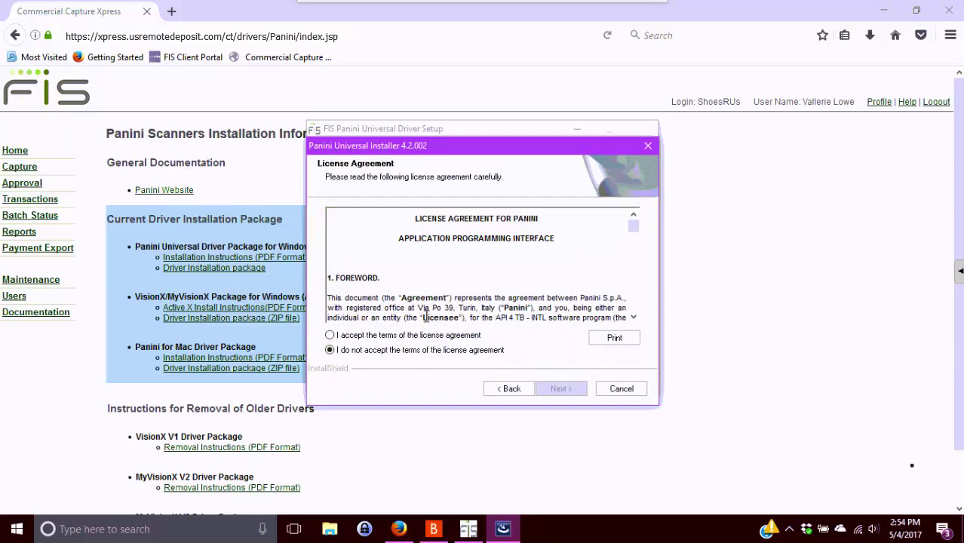
click(392, 337)
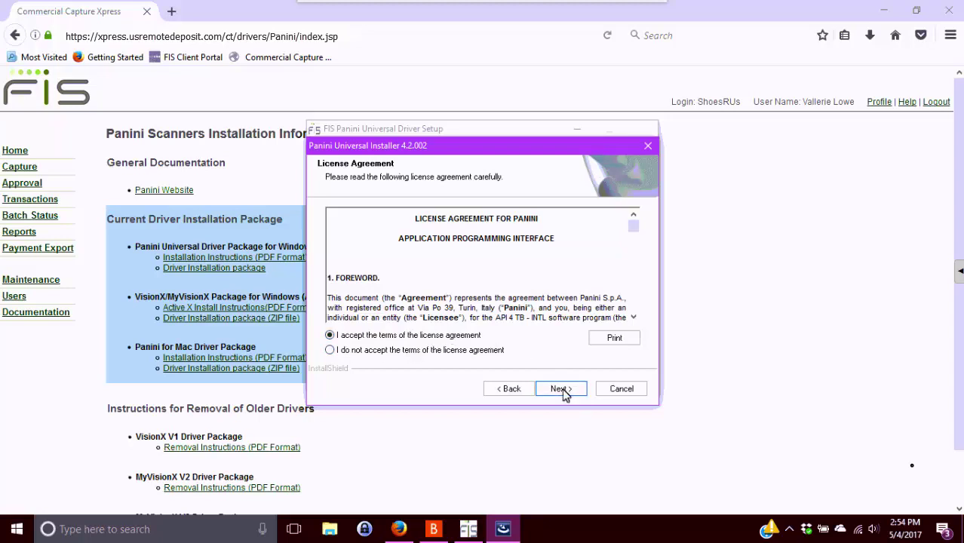
click(565, 393)
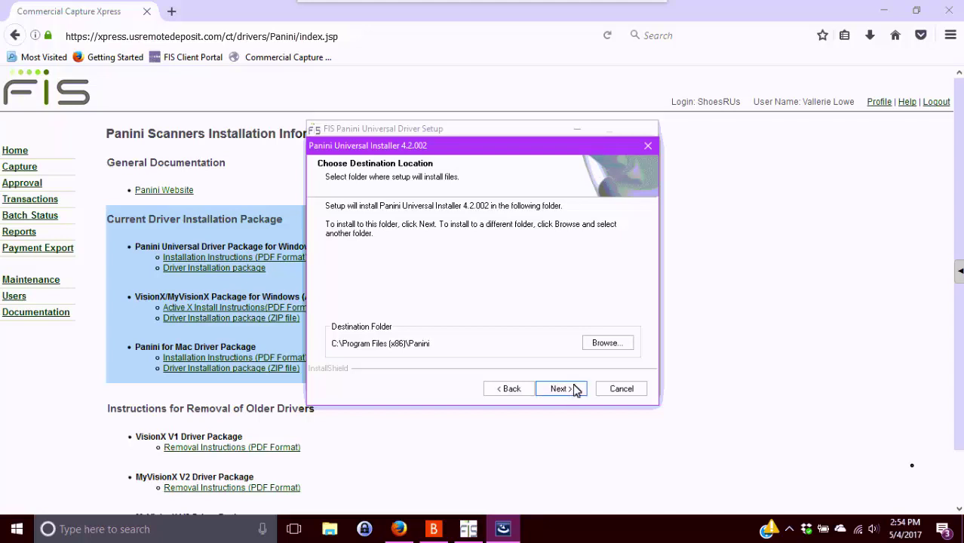
click(561, 392)
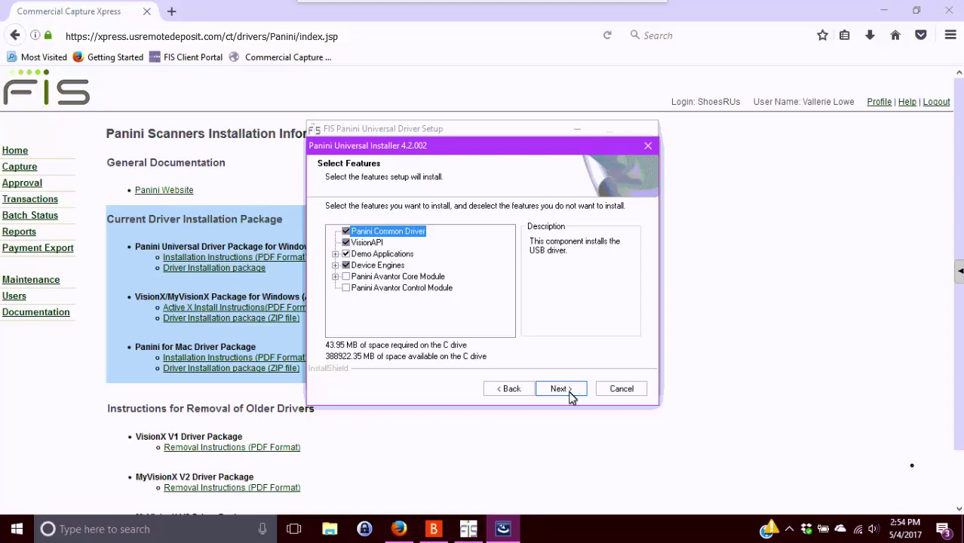
Install Panini Universal Installer 4.2.002 with the default feature set and wait for completion
click(572, 391)
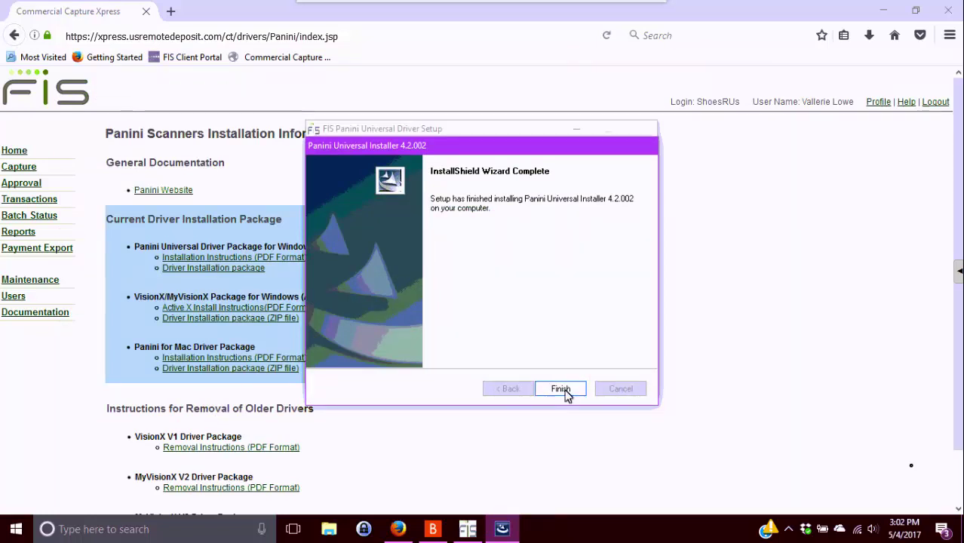
Finish the Panini installer, then complete and close the FIS Panini Universal Driver Setup wizard
click(560, 389)
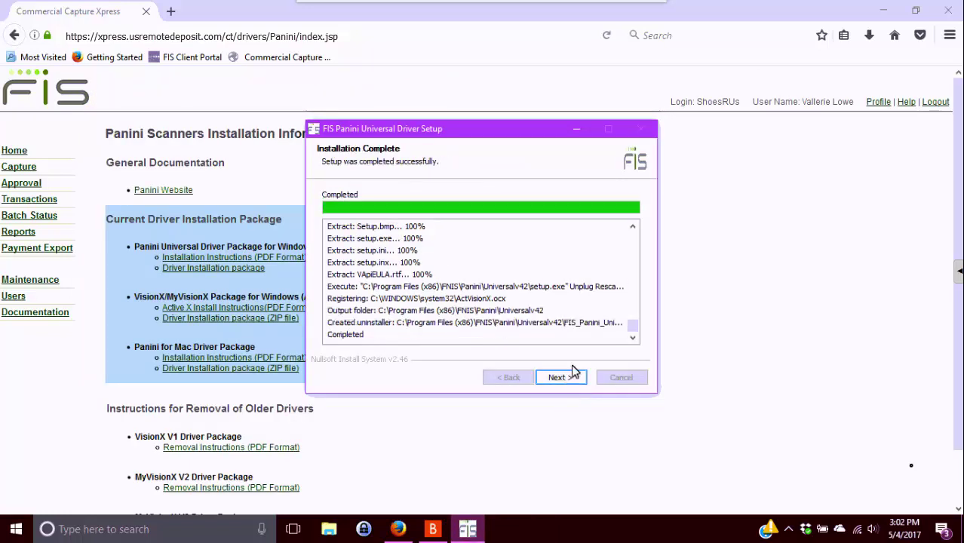
click(580, 381)
click(578, 383)
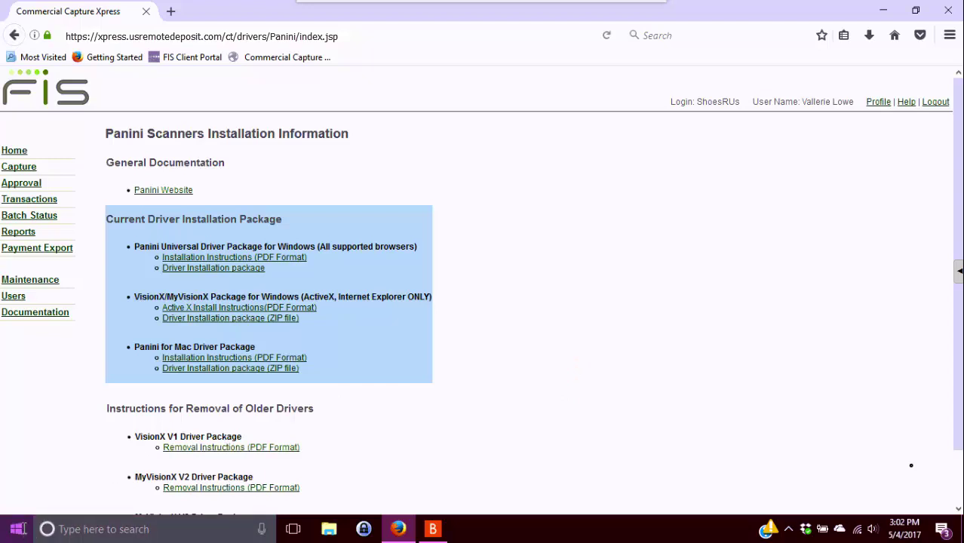
Open Programs and Features and filter the installed programs by 'panini'
right_click(27, 525)
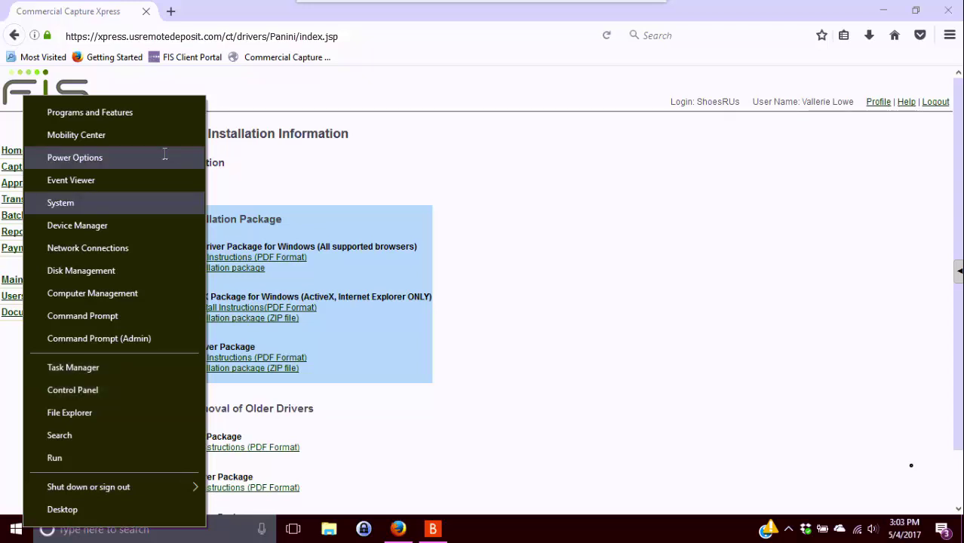
click(107, 118)
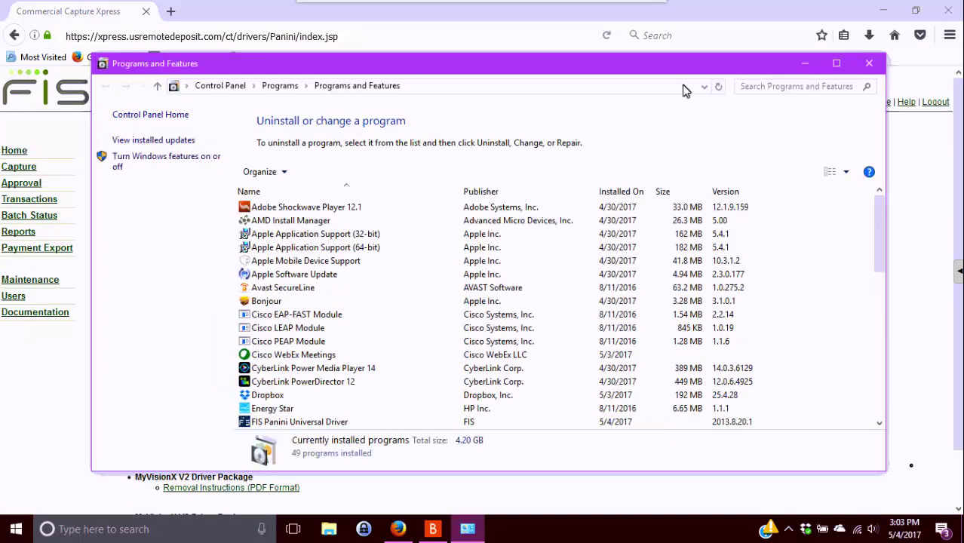
click(807, 86)
text(panini)
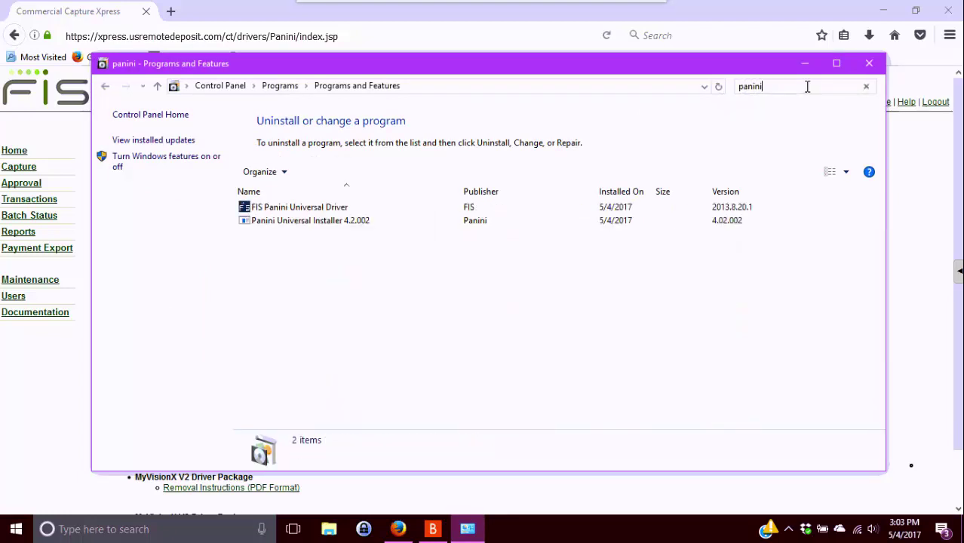